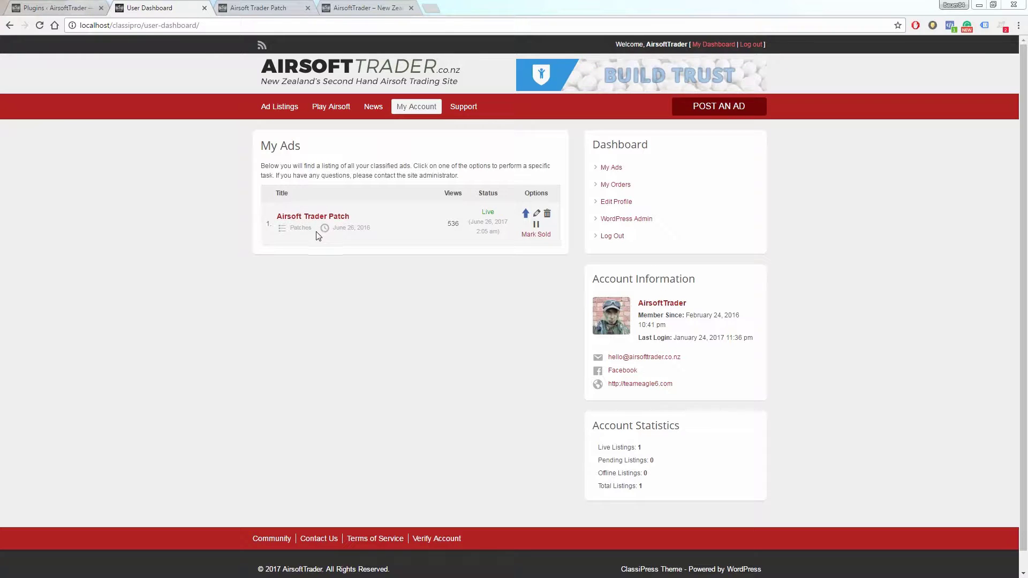
Step: Examine the comments on the Airsoft Trader Patch ad page and return to the user dashboard
key(ctrl+Tab)
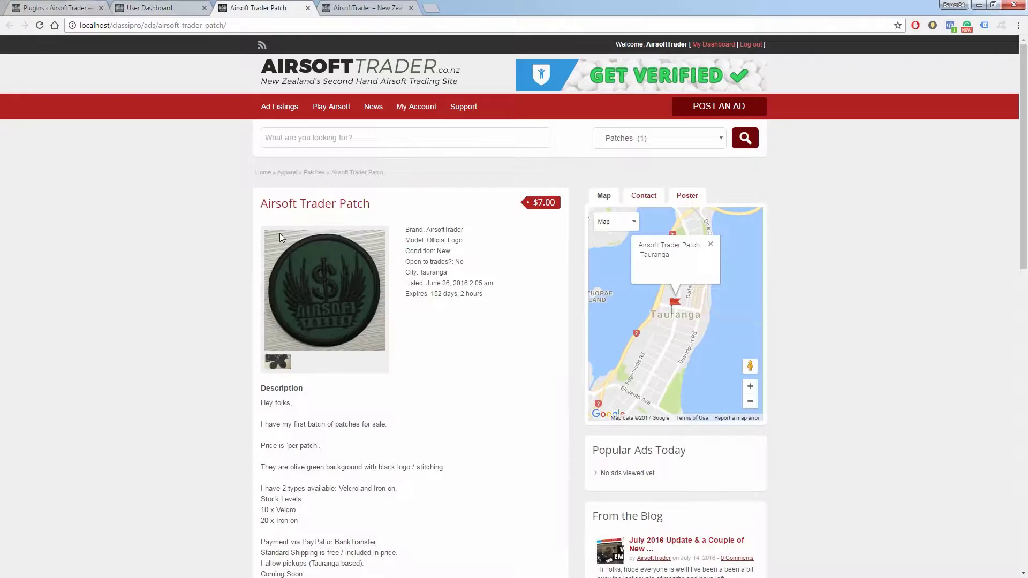
scroll(191, 252, down, 12)
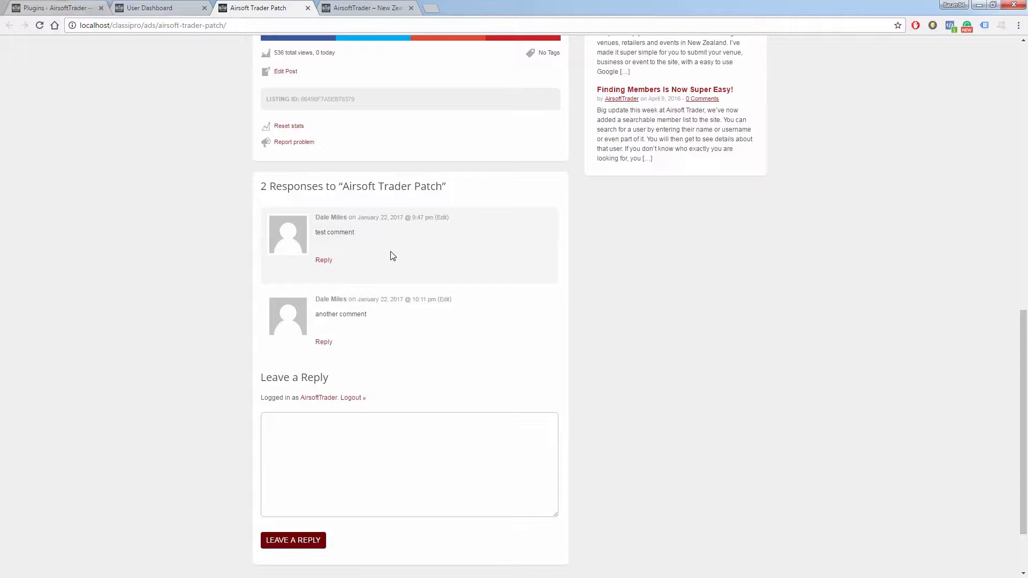
click(146, 11)
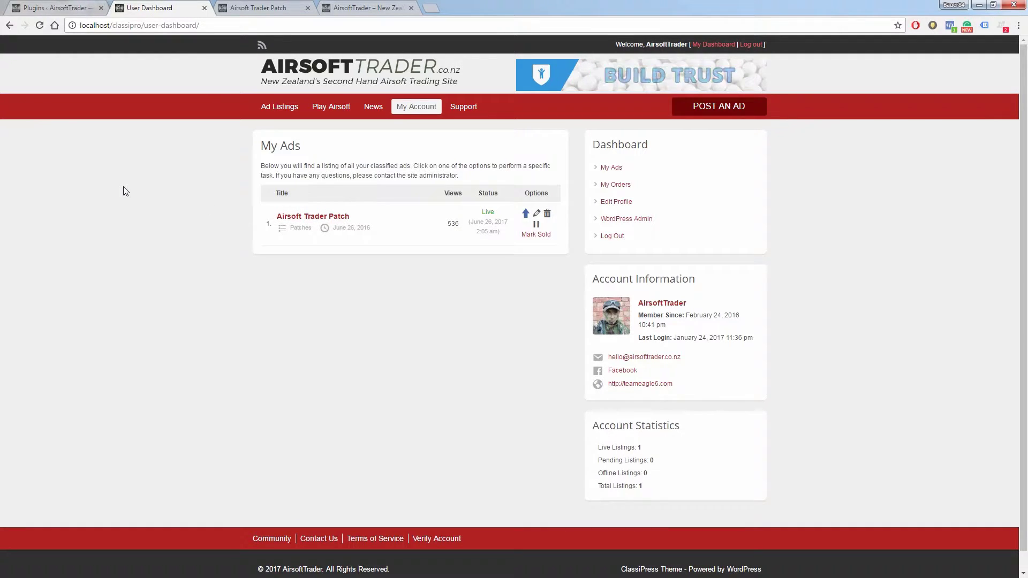
Step: Activate the ClassiPress Comment Notifications plugin and reload the user dashboard
click(51, 6)
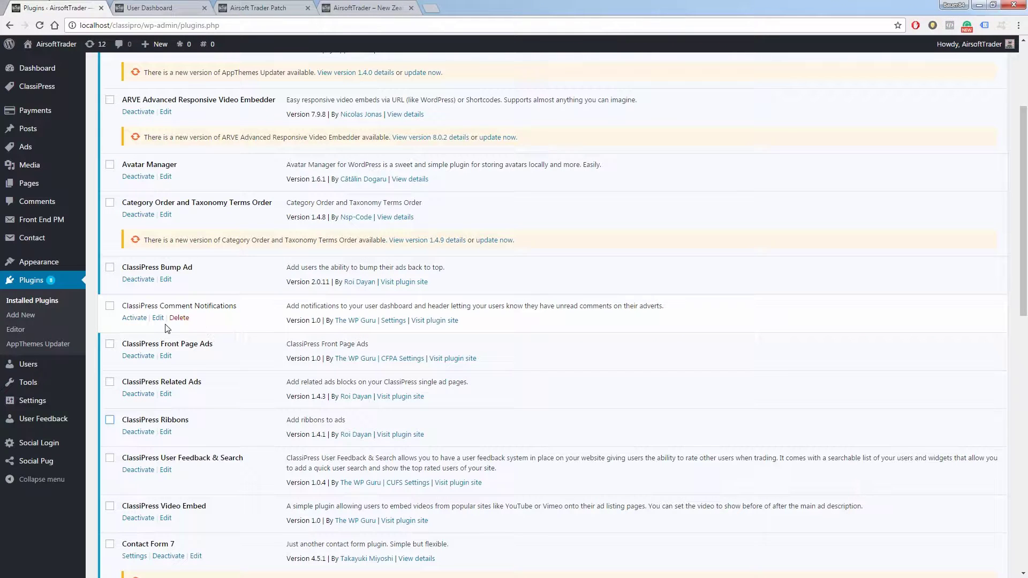
click(135, 319)
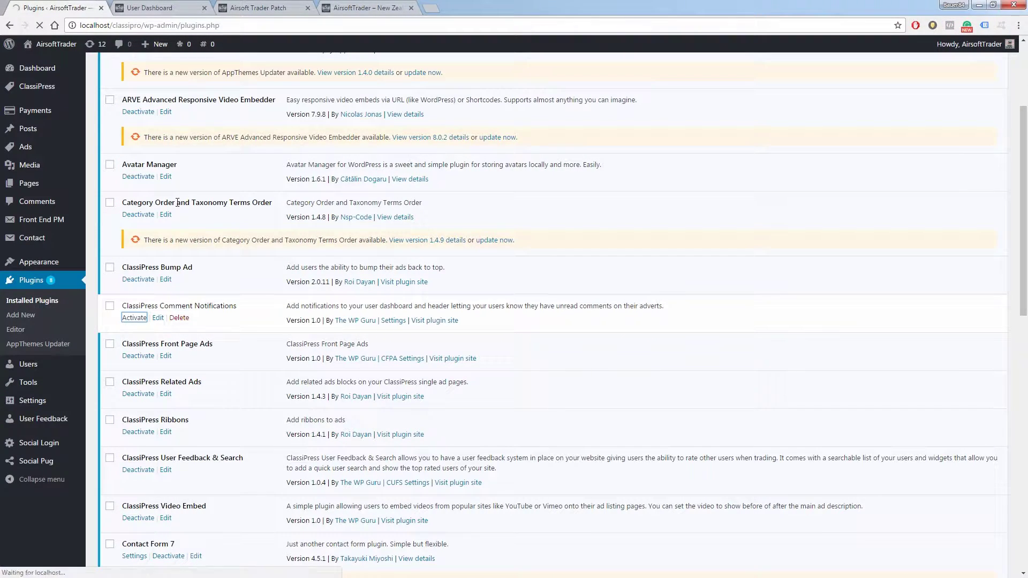
click(153, 9)
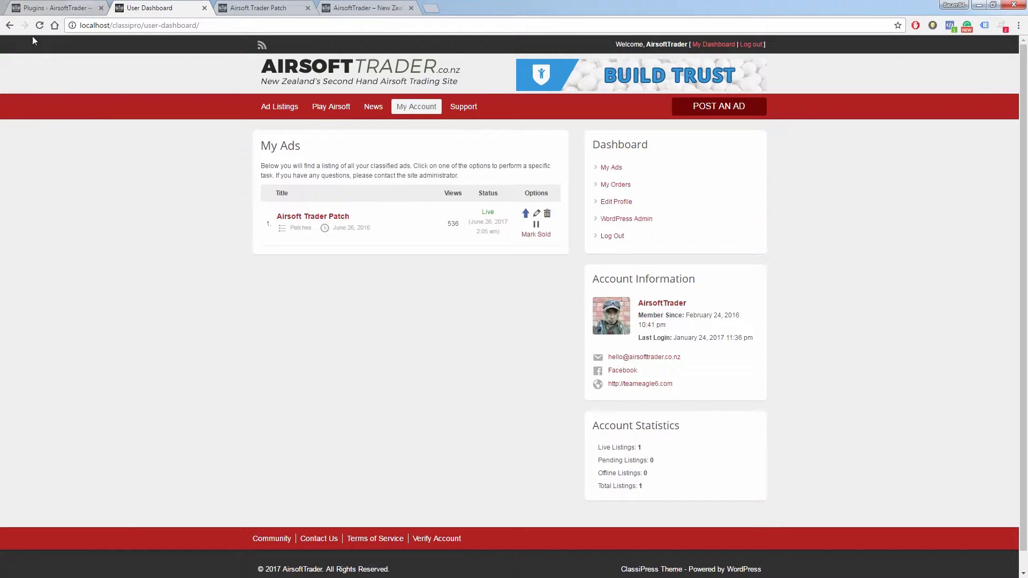
click(39, 25)
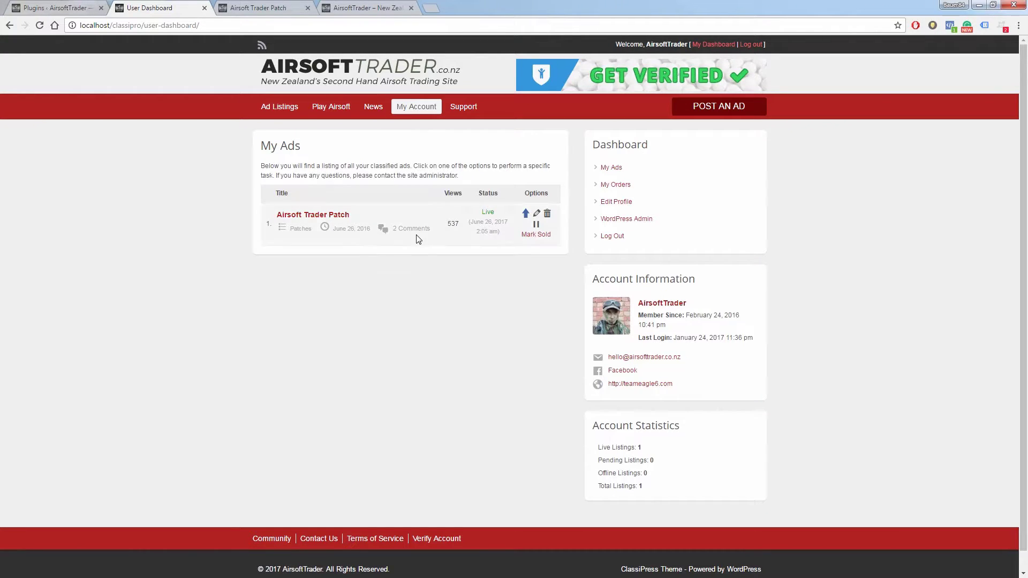
Step: Review the existing responses on the Airsoft Trader Patch ad, close that page and return to the user dashboard
click(257, 7)
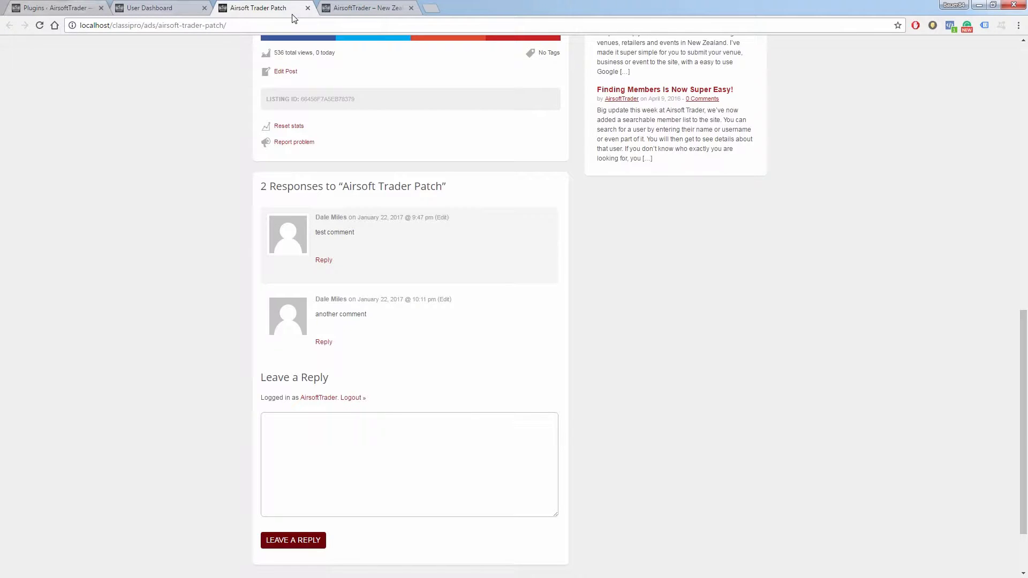
click(308, 8)
click(163, 9)
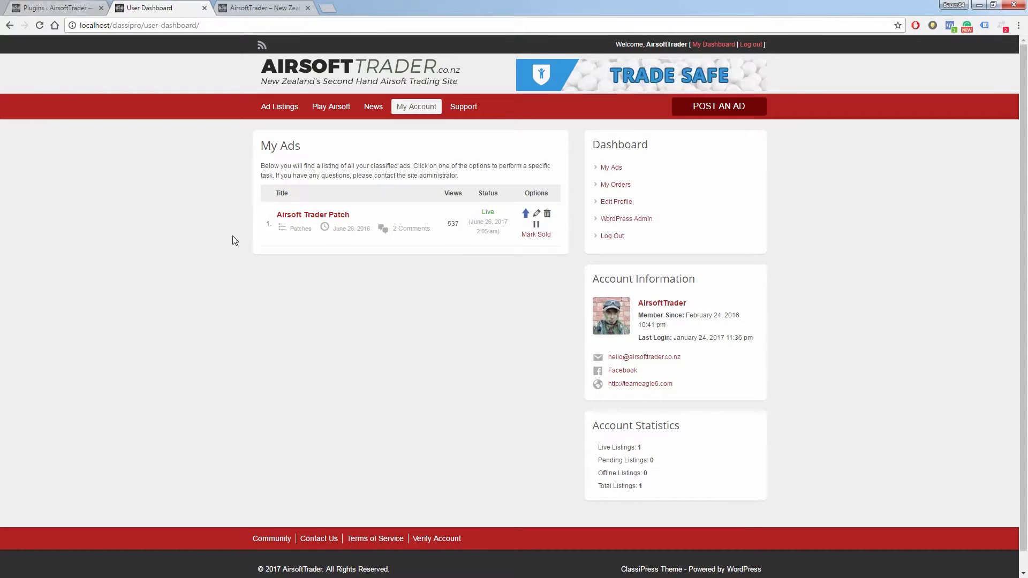
Step: Post the reply "Hey I'm interested contact me on" plus a phone number on the Airsoft Trader Patch ad from the second user's browser window
key(alt+Tab)
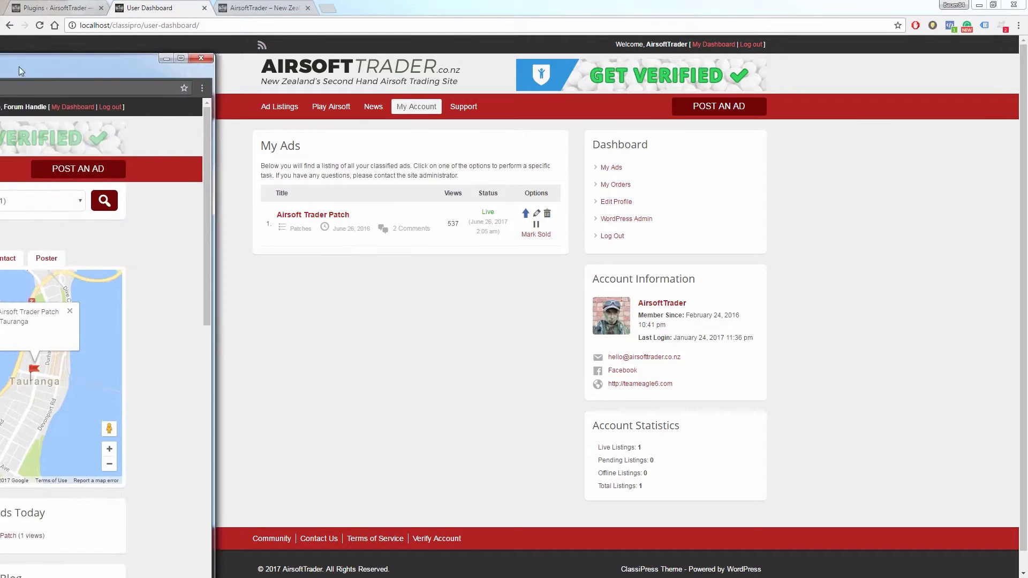
drag(18, 66, 513, 27)
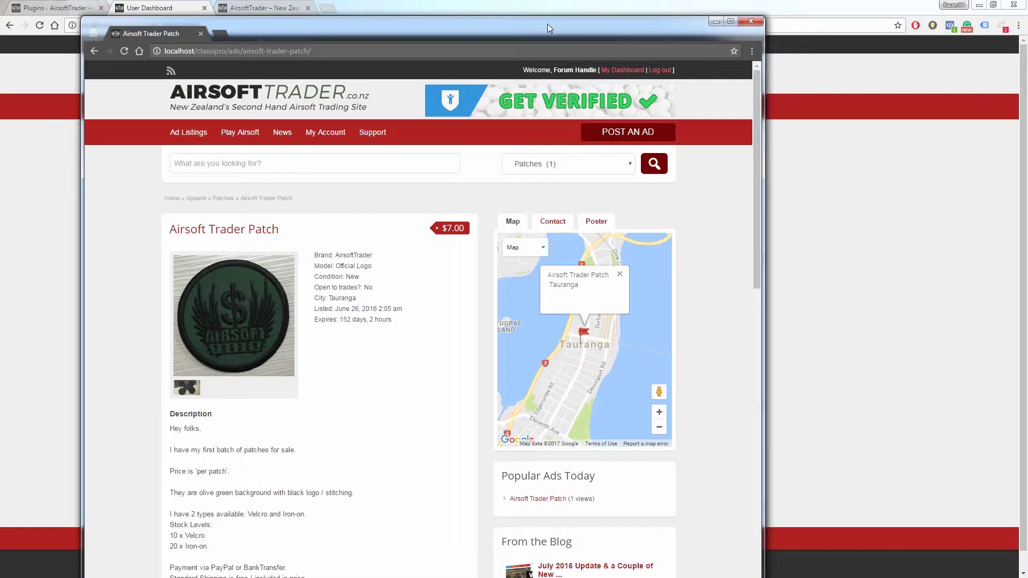
drag(549, 27, 574, 17)
scroll(340, 291, down, 5)
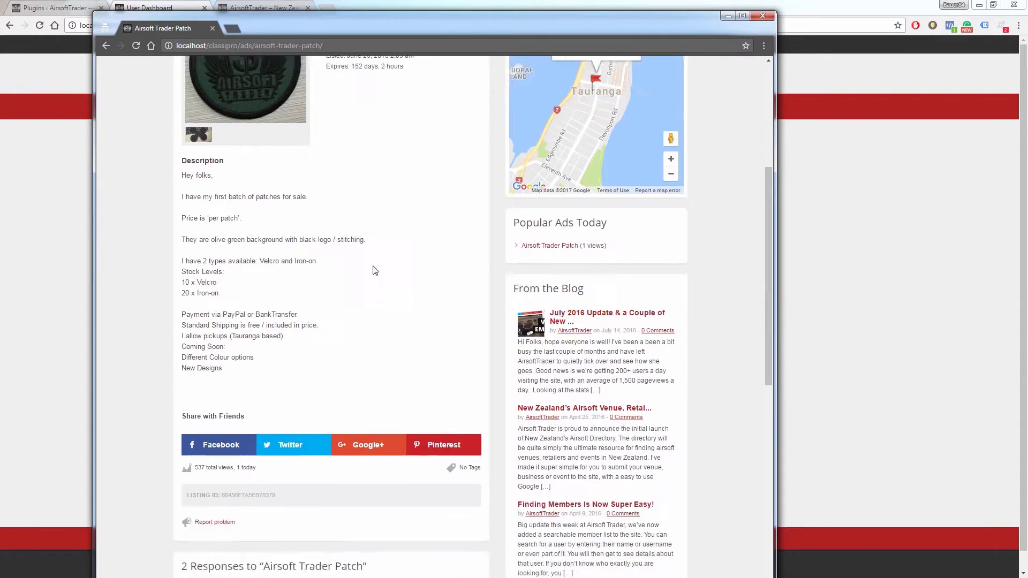
scroll(375, 270, down, 8)
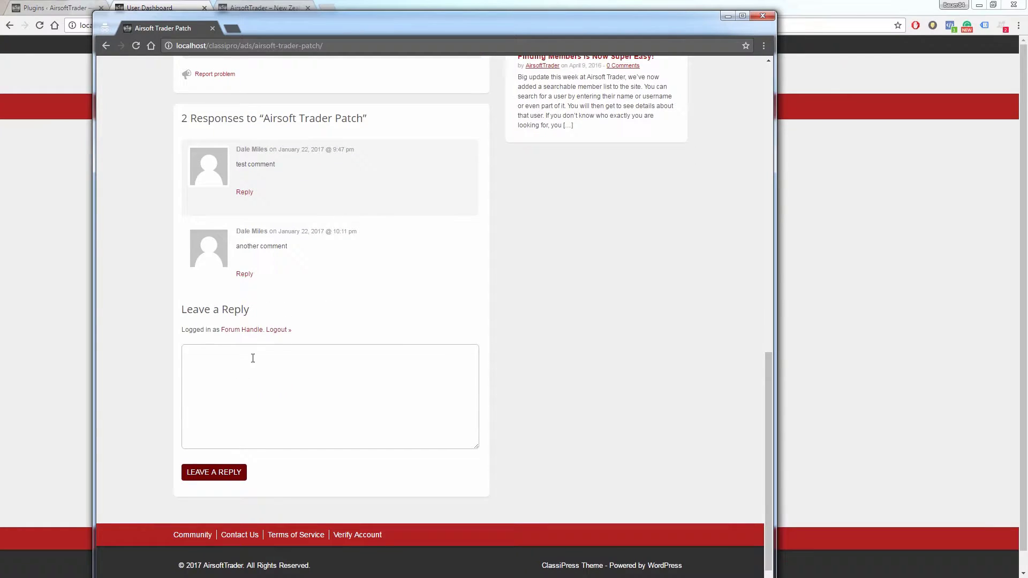
click(242, 384)
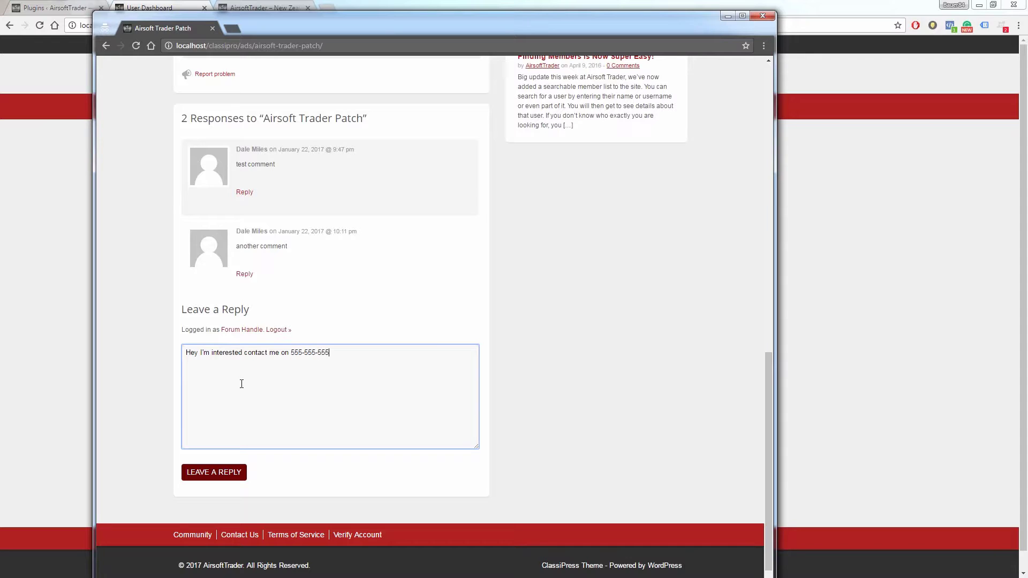
click(215, 474)
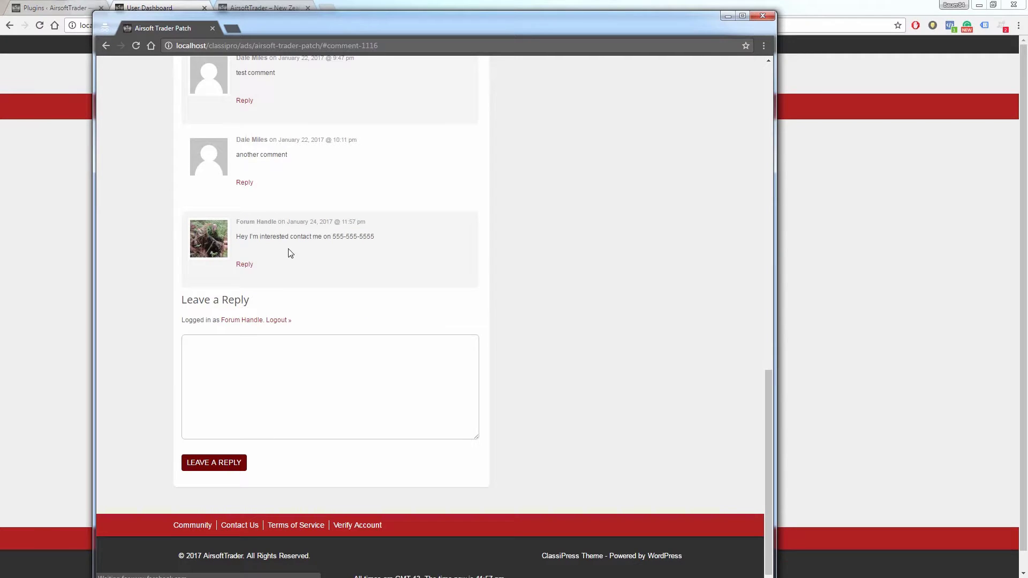
drag(383, 33, 82, 57)
key(ctrl+w)
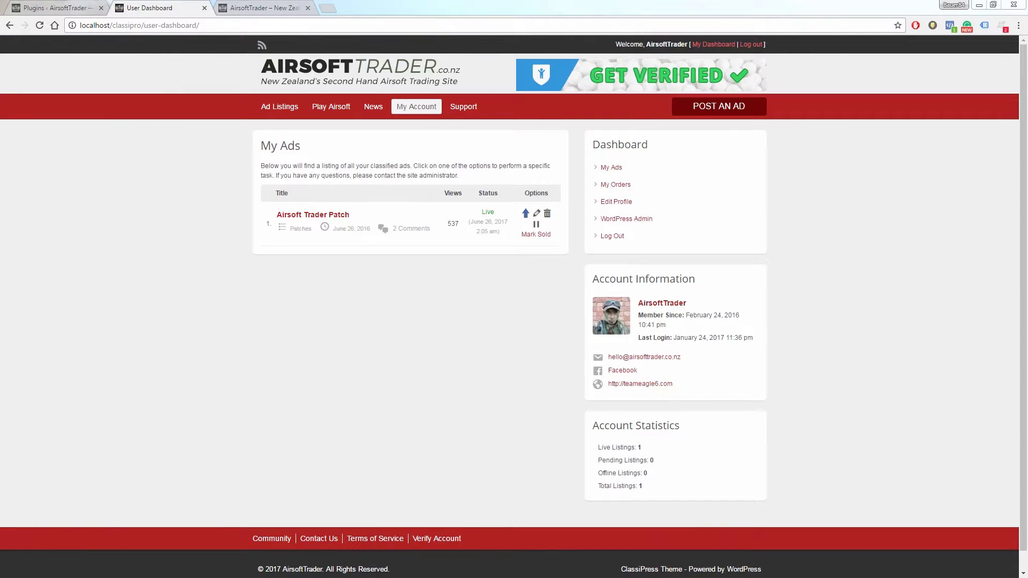
Step: Load the Ad Listings page as the ad owner and follow the new ad comments notice to the user dashboard
click(238, 11)
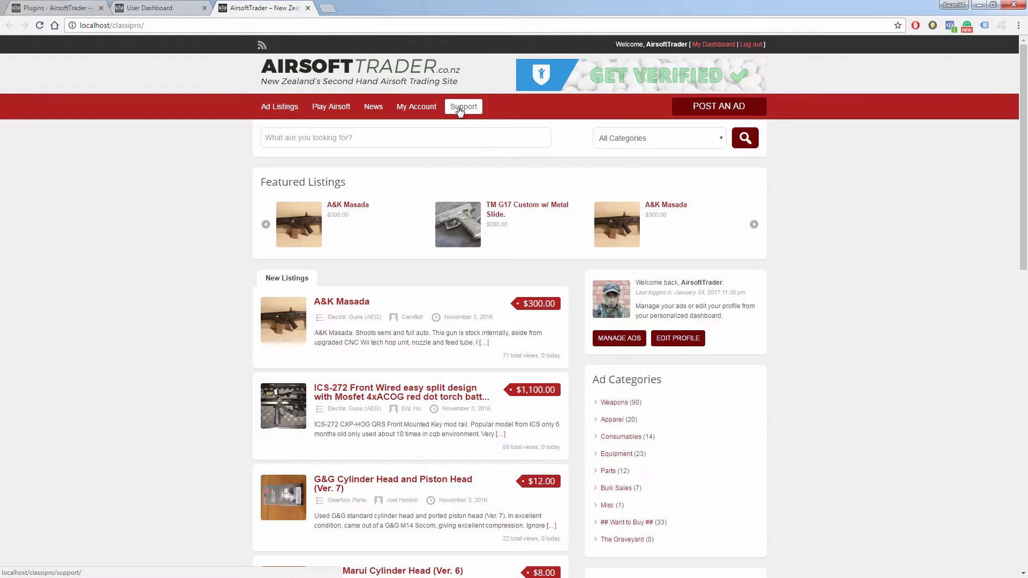
click(265, 109)
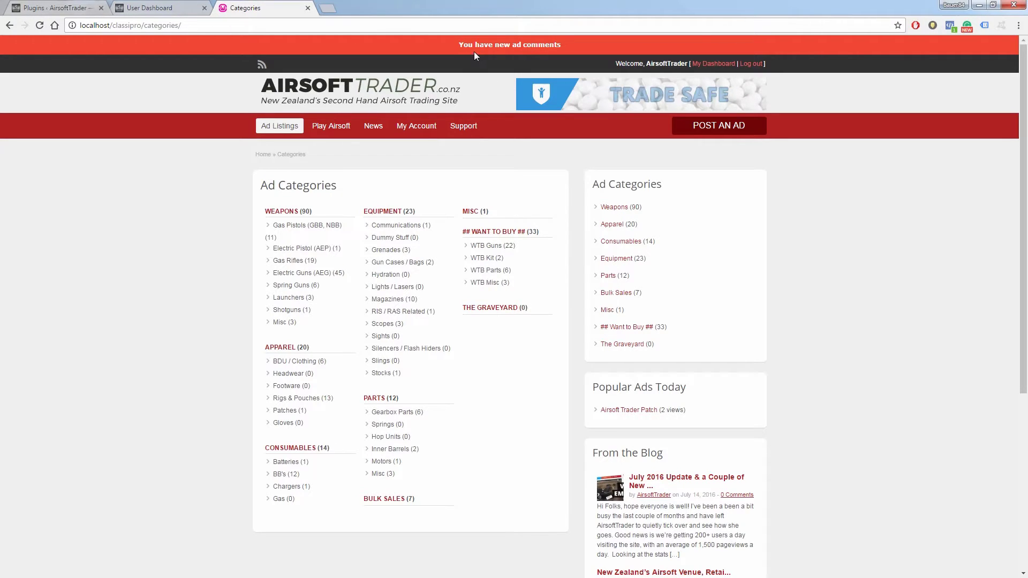
click(495, 46)
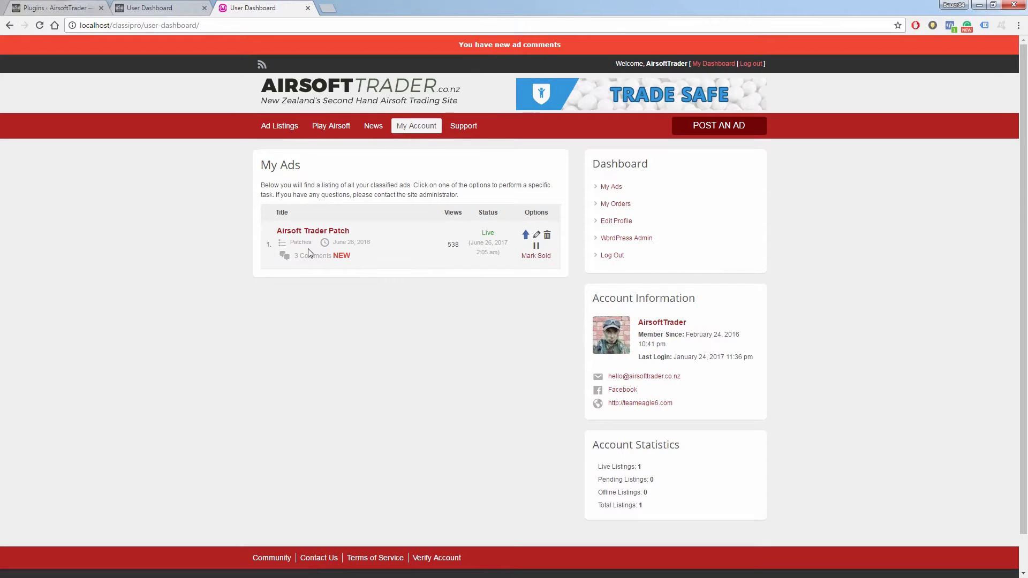
Step: Read the new comments on the Airsoft Trader Patch ad and go back to My Dashboard
click(337, 257)
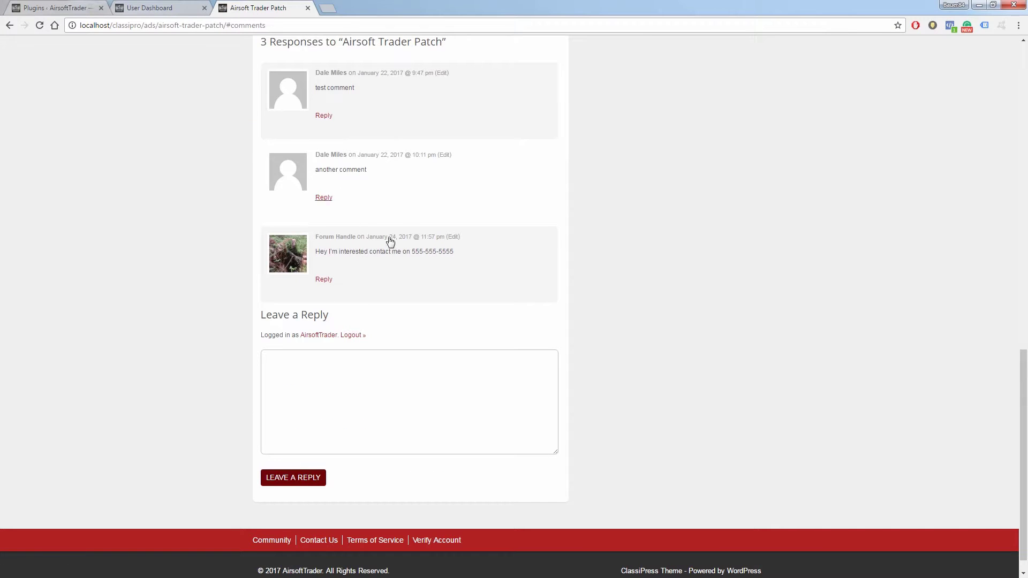
scroll(230, 329, up, 12)
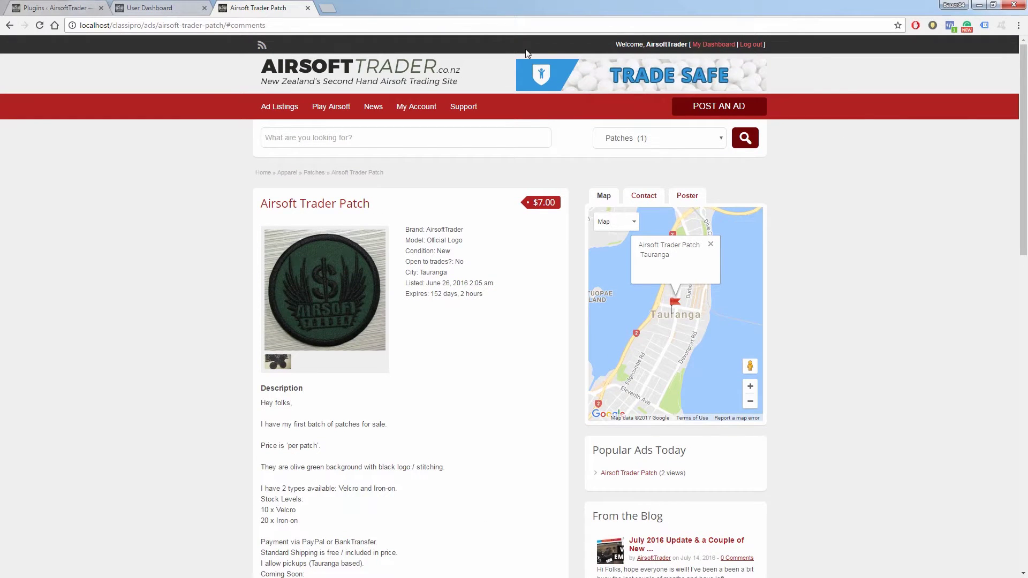
click(726, 45)
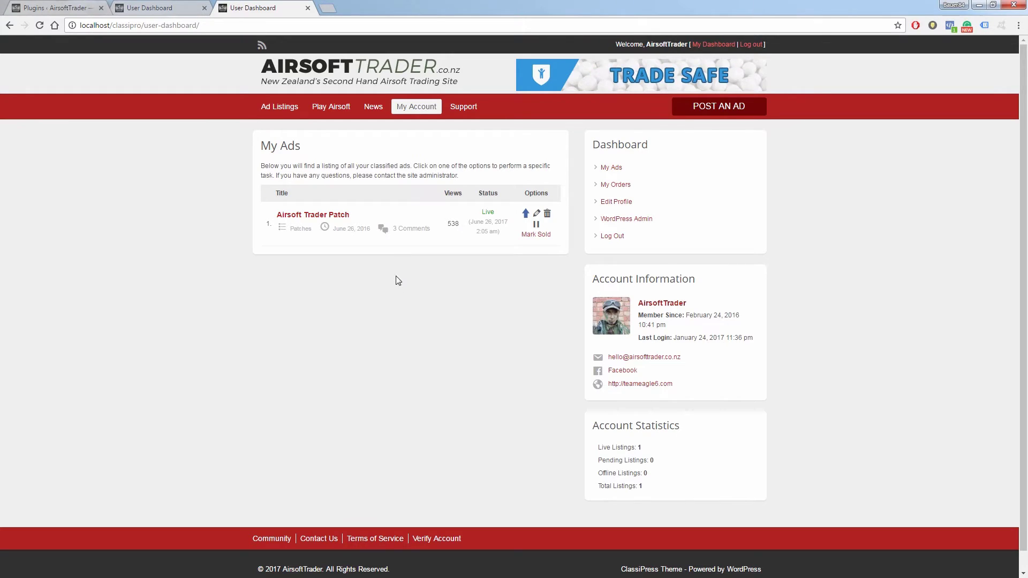
Step: Open the ClassiPress Comment Notifications settings in the WordPress admin
key(ctrl+1)
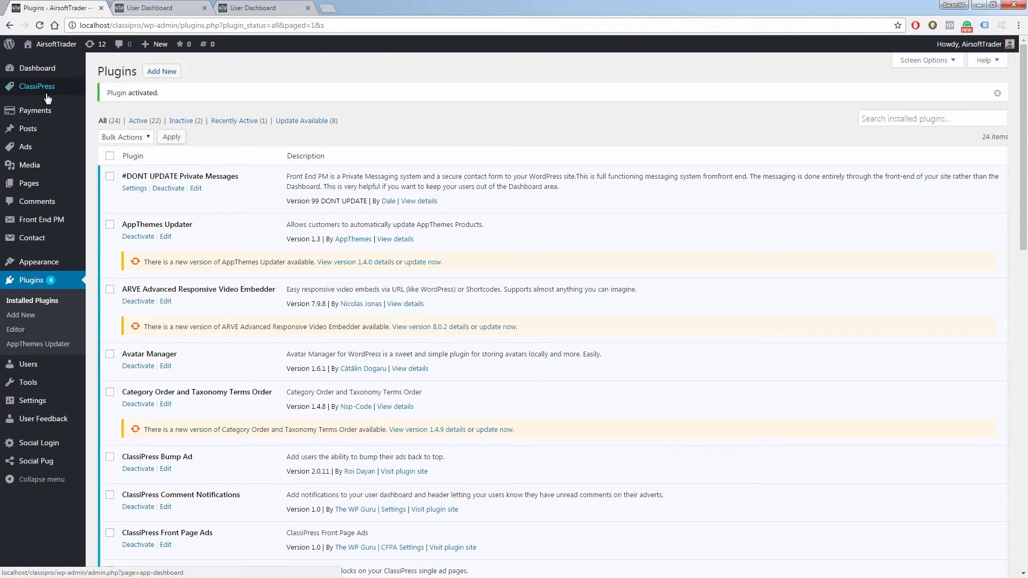
mouse_move(43, 92)
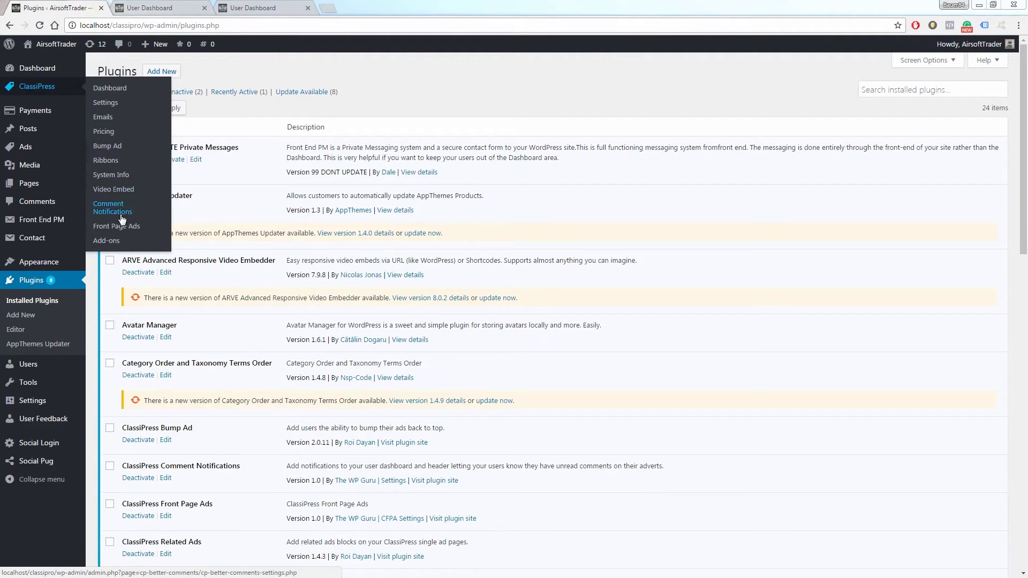
click(107, 212)
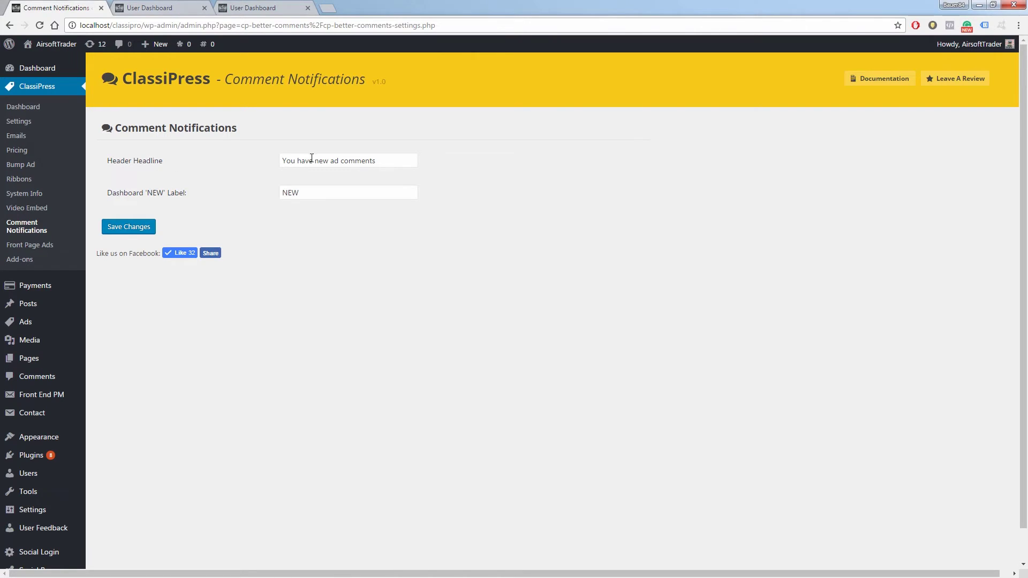
Step: Examine the Header Headline and Dashboard 'NEW' Label settings and return to the user dashboard
drag(283, 159, 398, 155)
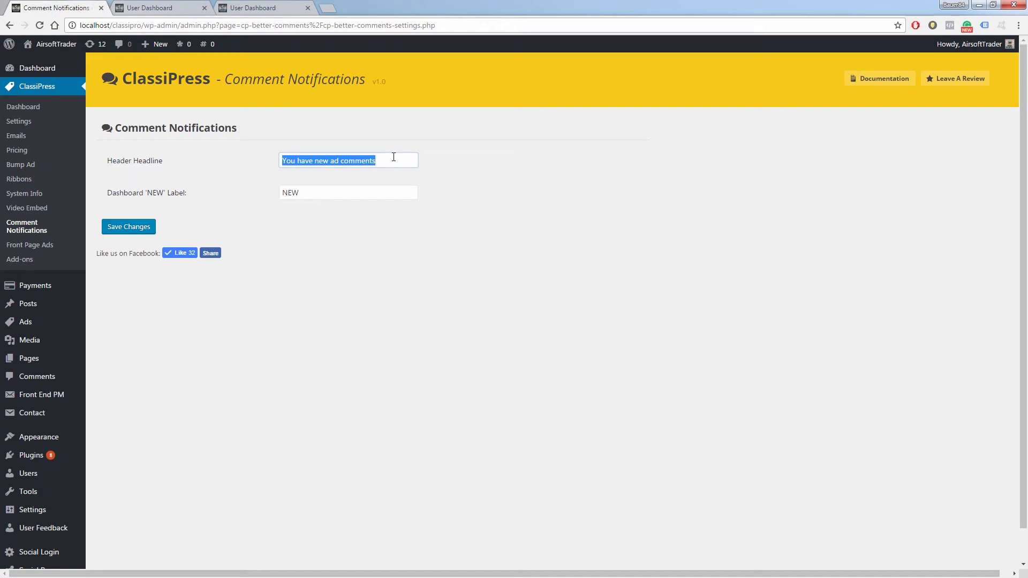
click(392, 159)
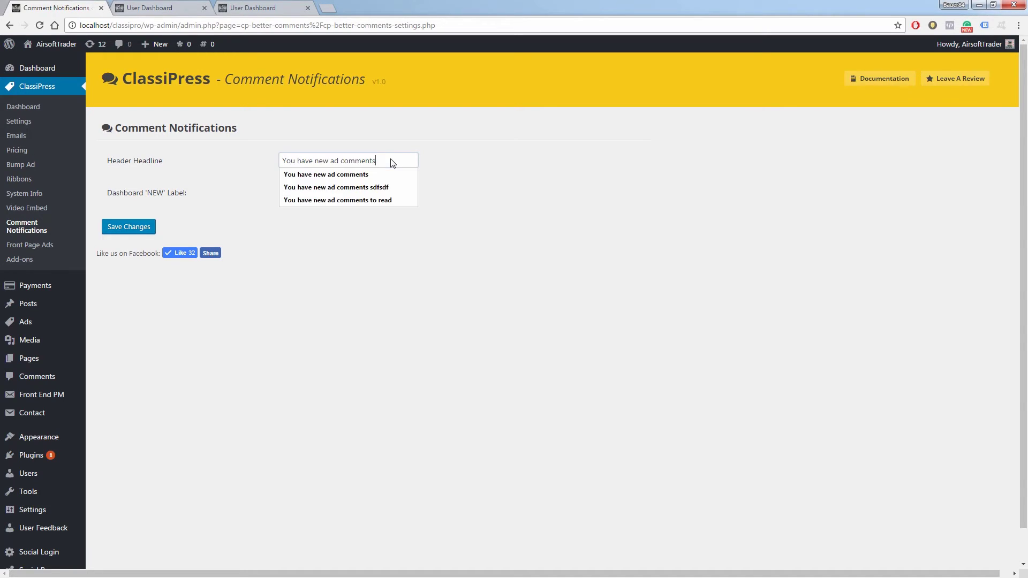
click(460, 170)
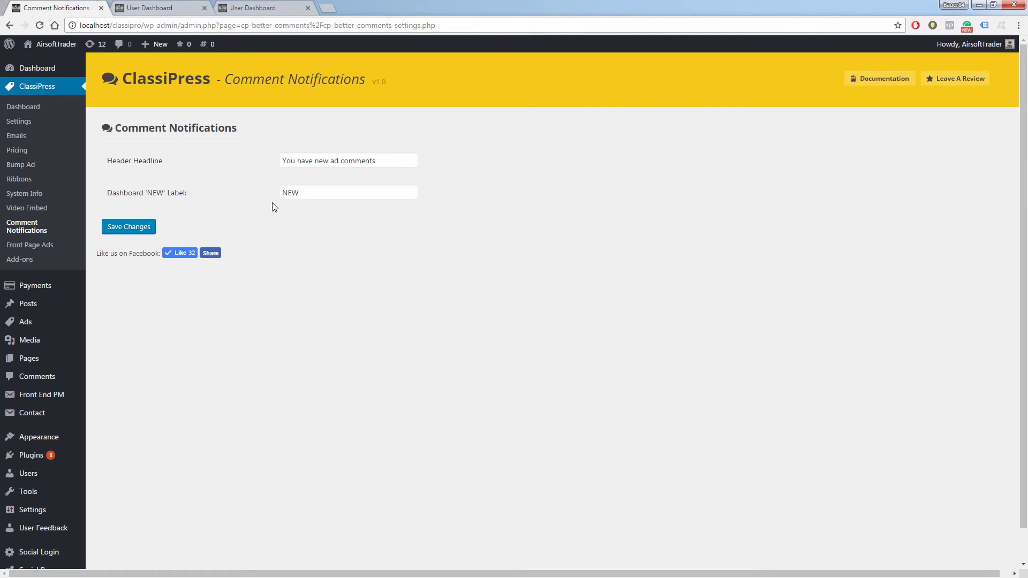
double_click(295, 193)
double_click(310, 192)
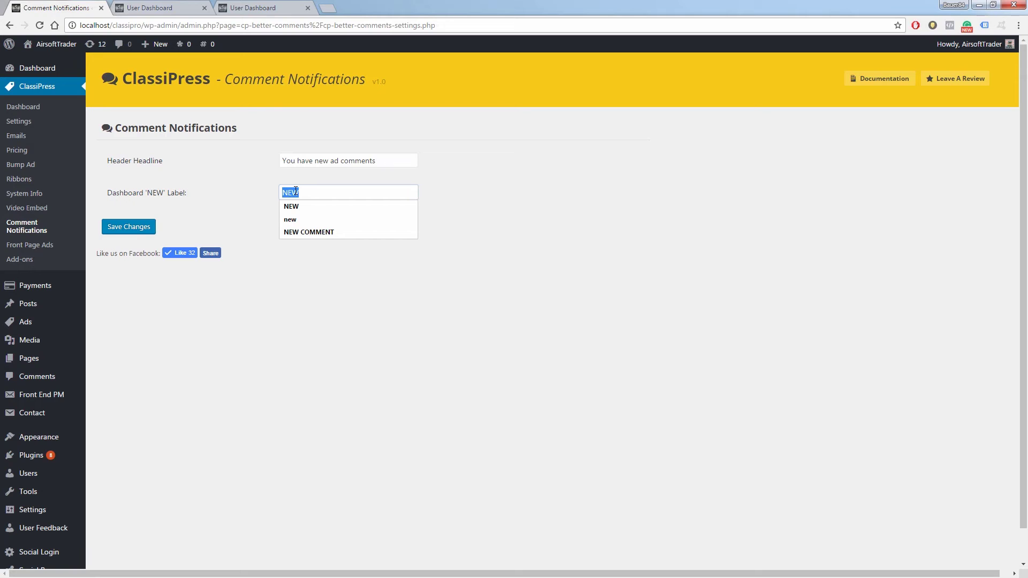
click(336, 194)
click(328, 177)
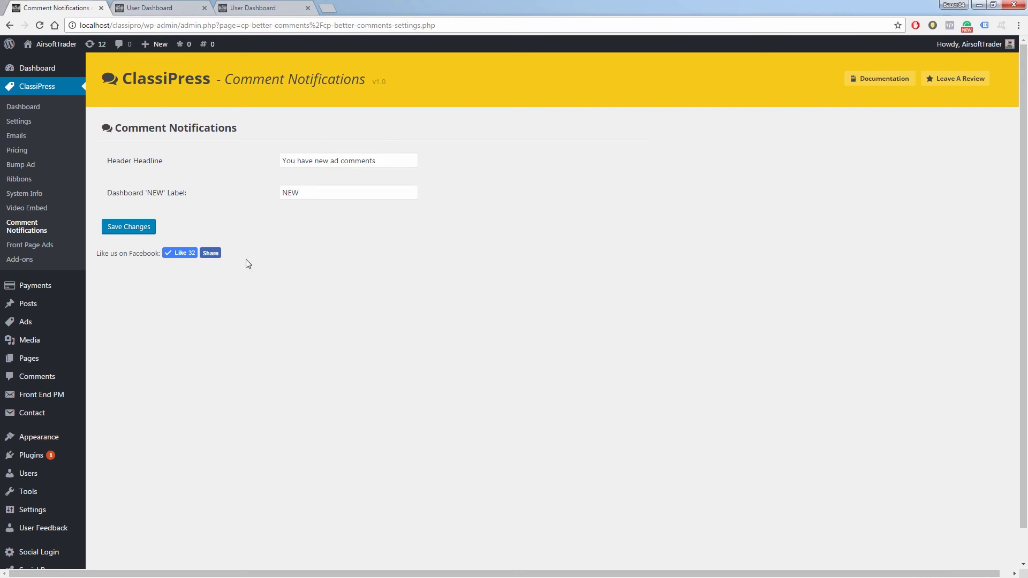
click(252, 7)
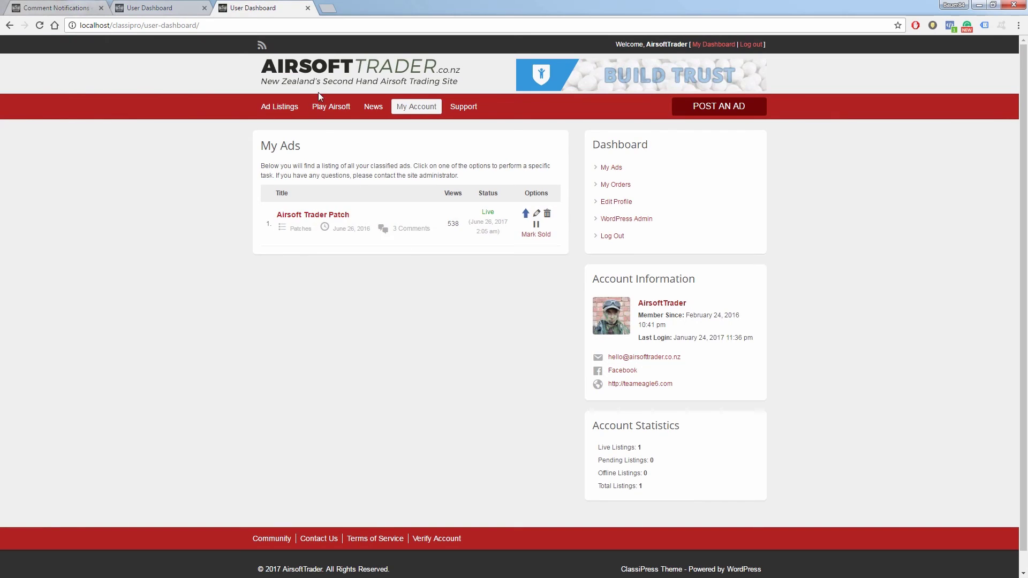